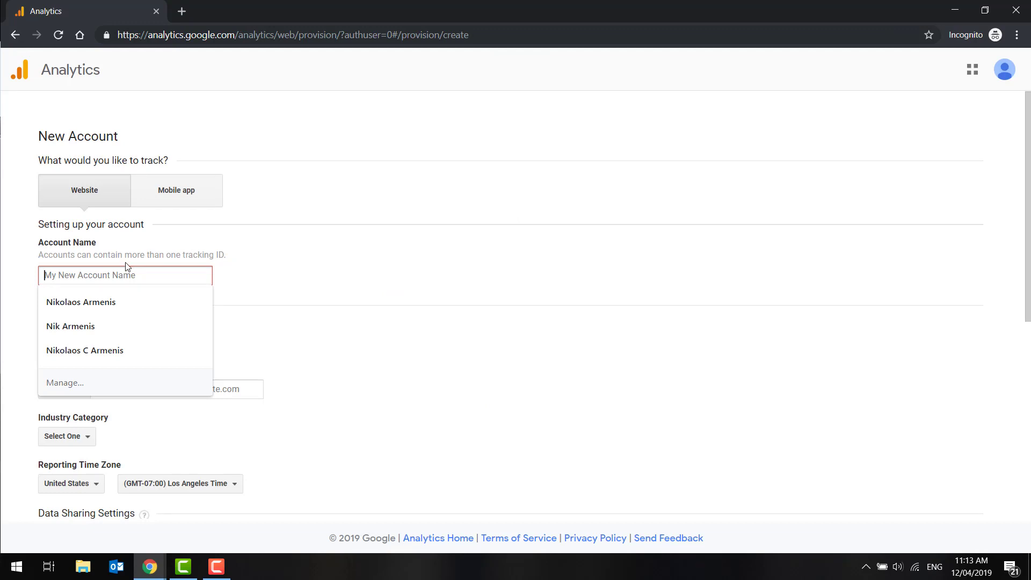
Step: Enter "Your Store Name" as the new account's name
{"action": "type", "text": "Y"}
{"action": "key", "text": "BackSpace"}
{"action": "type", "text": "Your Store Name"}
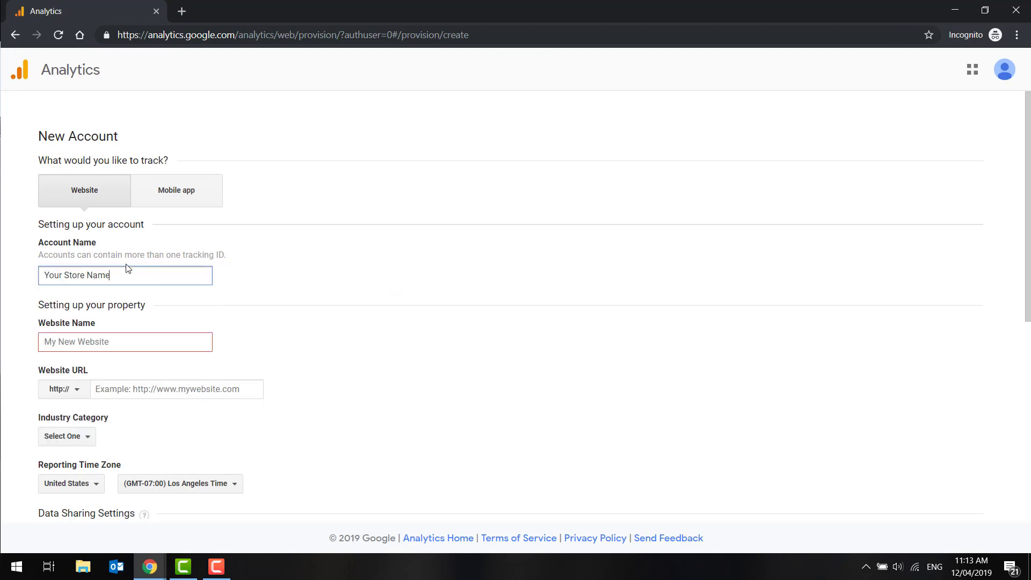
{"action": "key", "text": "Tab"}
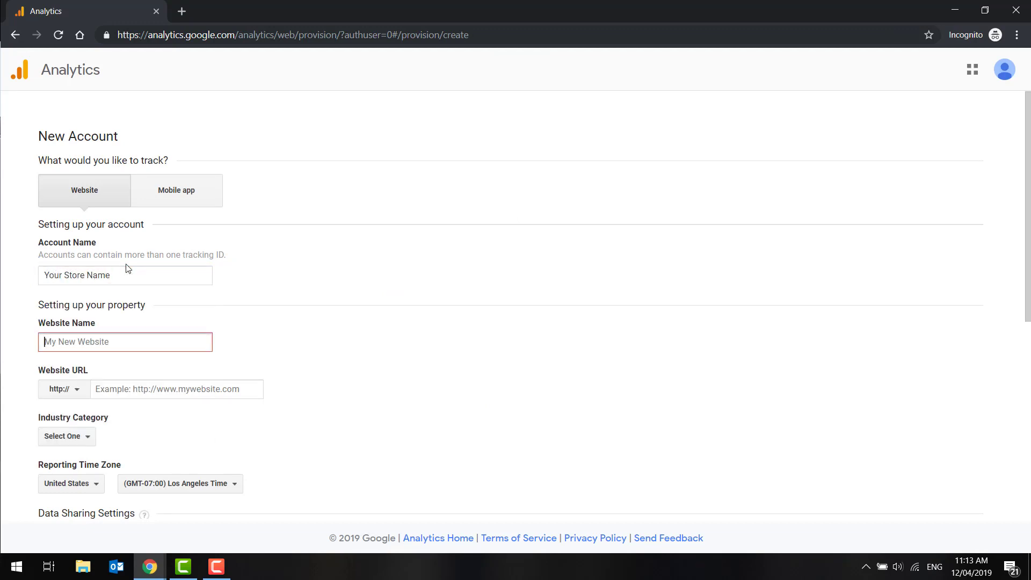
Step: Enter "Your Website" as the website name and paste the store address double-luxx.myshopify.com/ as the website URL
{"action": "type", "text": "Your Website"}
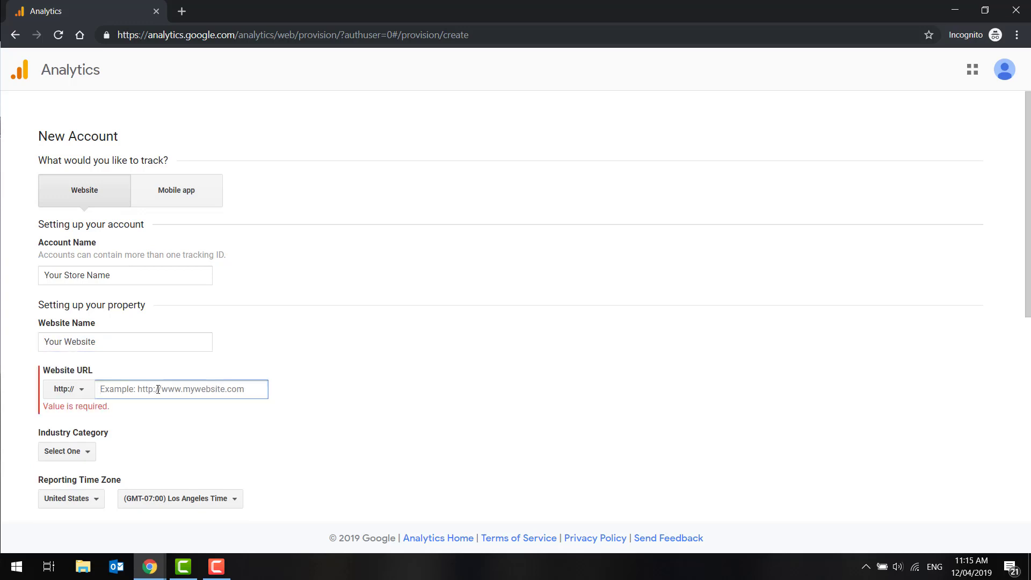
{"action": "type", "text": "https://double-luxx.myshopify.com/"}
{"action": "left_click_drag", "start_coordinate": [128, 392], "coordinate": [99, 391]}
{"action": "key", "text": "BackSpace"}
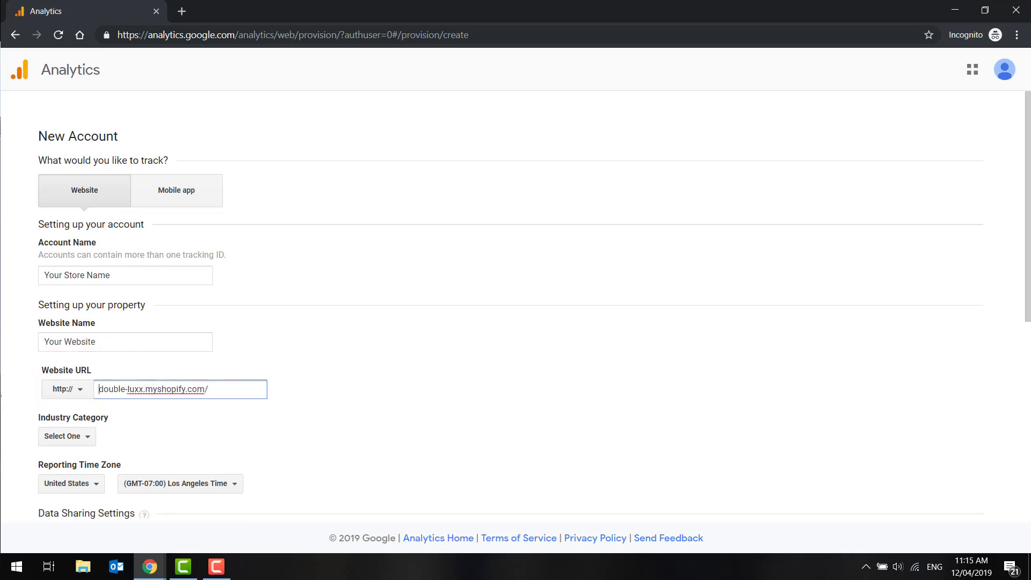
Step: Set the industry category to Shopping
{"action": "left_click", "coordinate": [75, 441]}
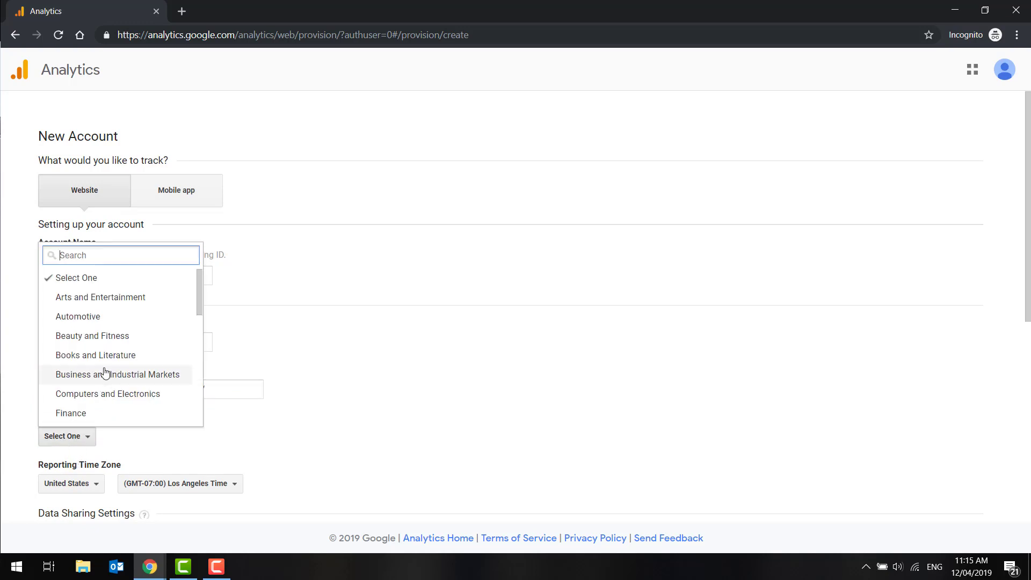
{"action": "type", "text": "shop"}
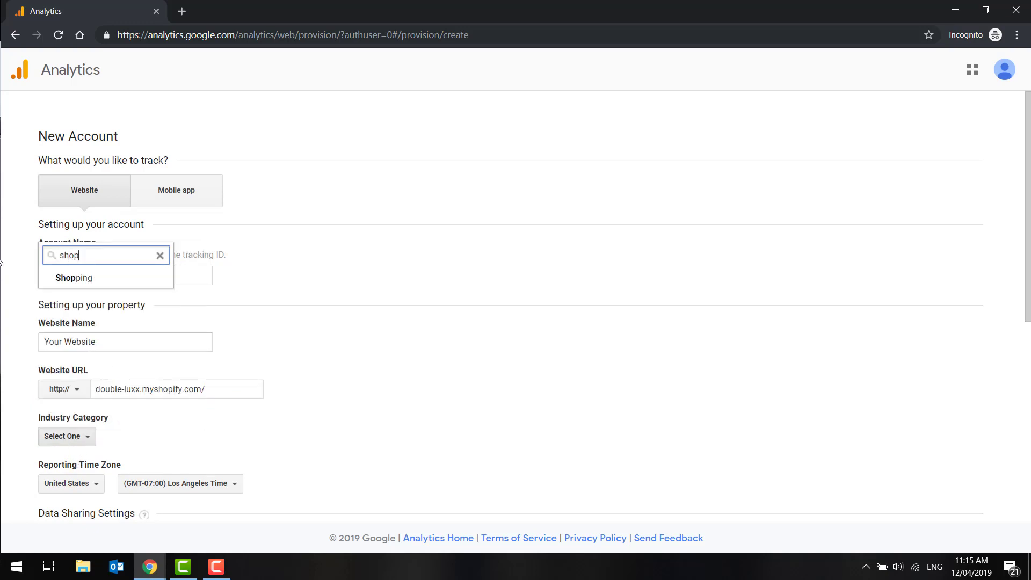
{"action": "left_click", "coordinate": [115, 283]}
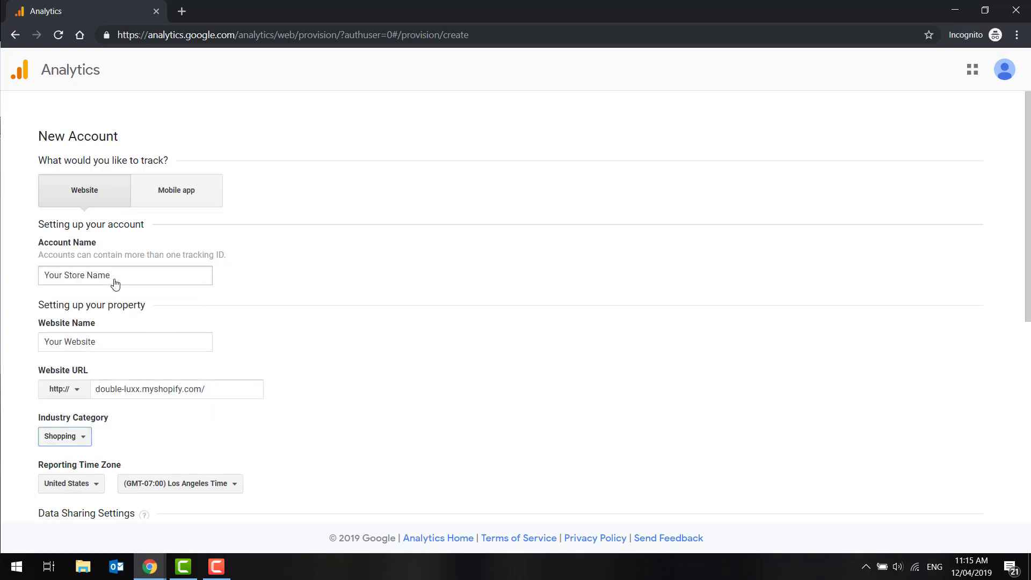
Step: Set the reporting time zone to Australia, (GMT+10:00) Brisbane Time
{"action": "left_click", "coordinate": [99, 485]}
{"action": "type", "text": "aus"}
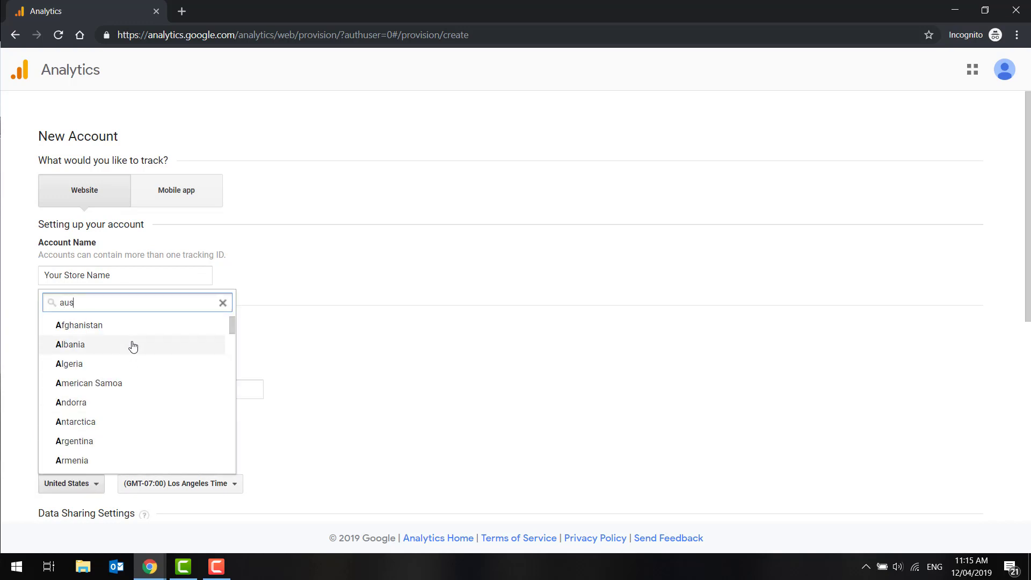
{"action": "left_click", "coordinate": [126, 330]}
{"action": "left_click", "coordinate": [129, 485]}
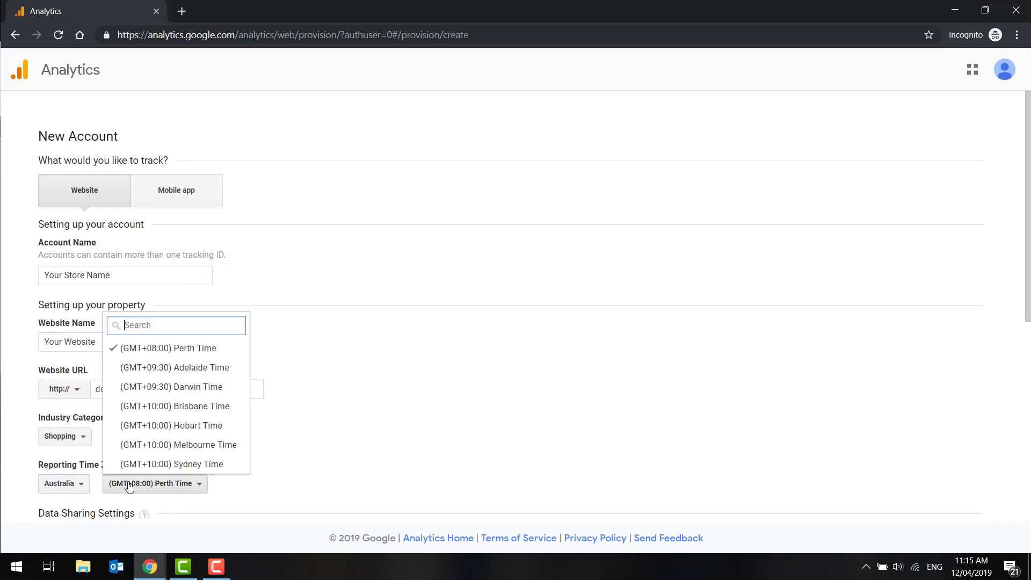
{"action": "left_click", "coordinate": [155, 407]}
Step: Request the tracking ID and accept the Google Analytics terms of service
{"action": "scroll", "coordinate": [218, 451], "scroll_direction": "down", "scroll_amount": 5}
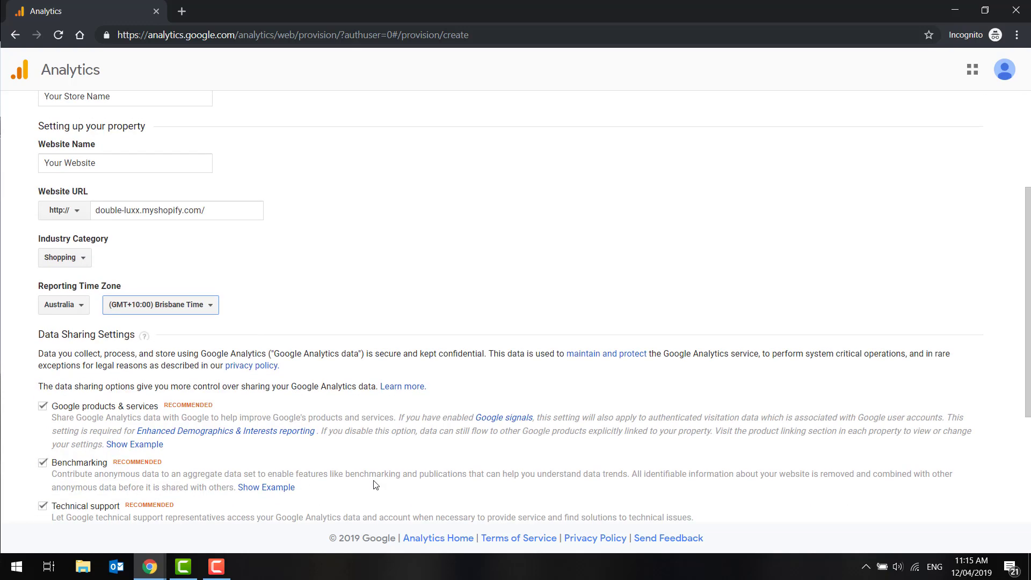
{"action": "scroll", "coordinate": [583, 442], "scroll_direction": "down", "scroll_amount": 2}
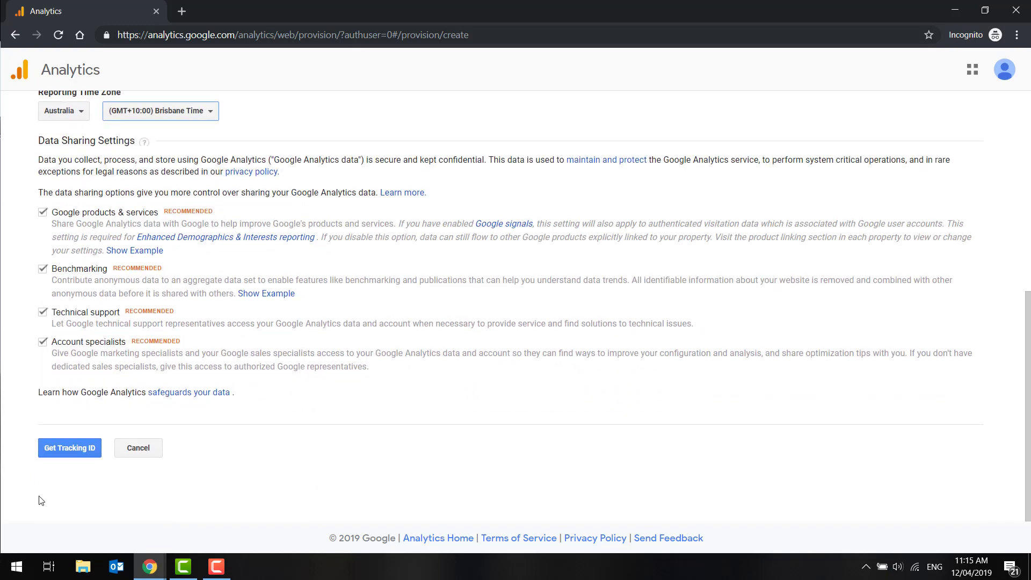
{"action": "left_click", "coordinate": [64, 455]}
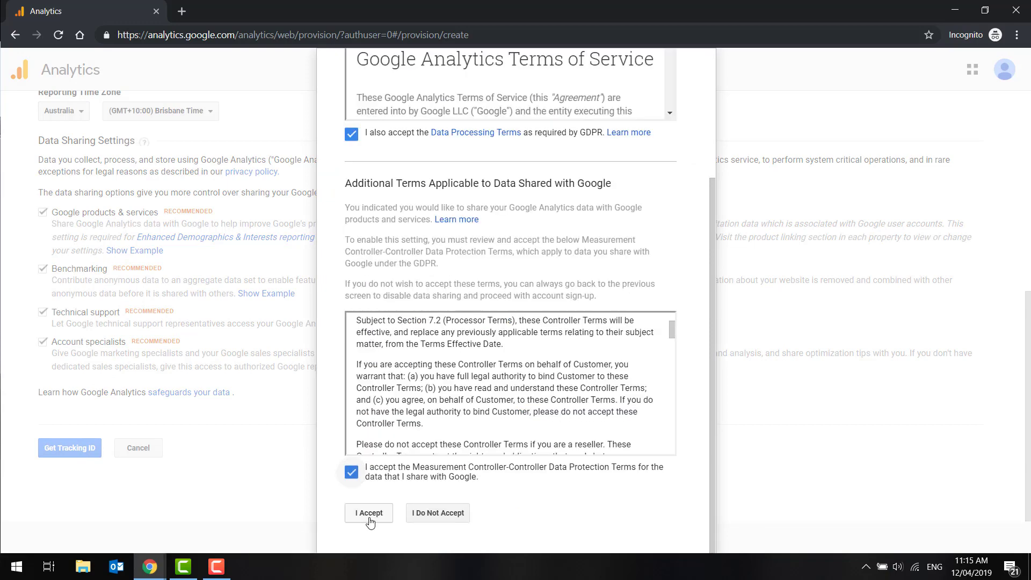
{"action": "left_click", "coordinate": [370, 514]}
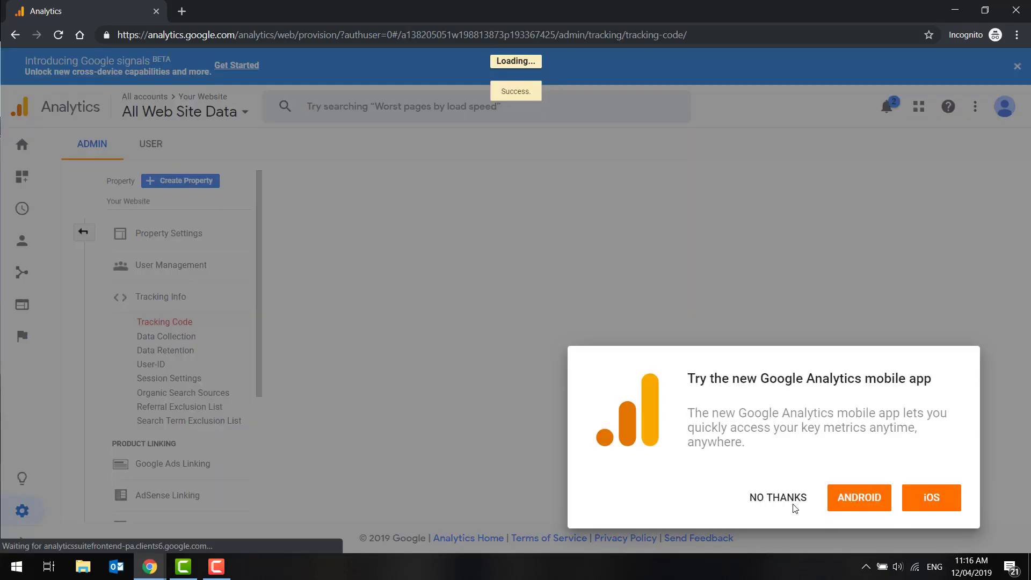
Step: Dismiss the mobile app and search tip pop-ups and select the Global Site Tag code for copying
{"action": "left_click", "coordinate": [780, 498]}
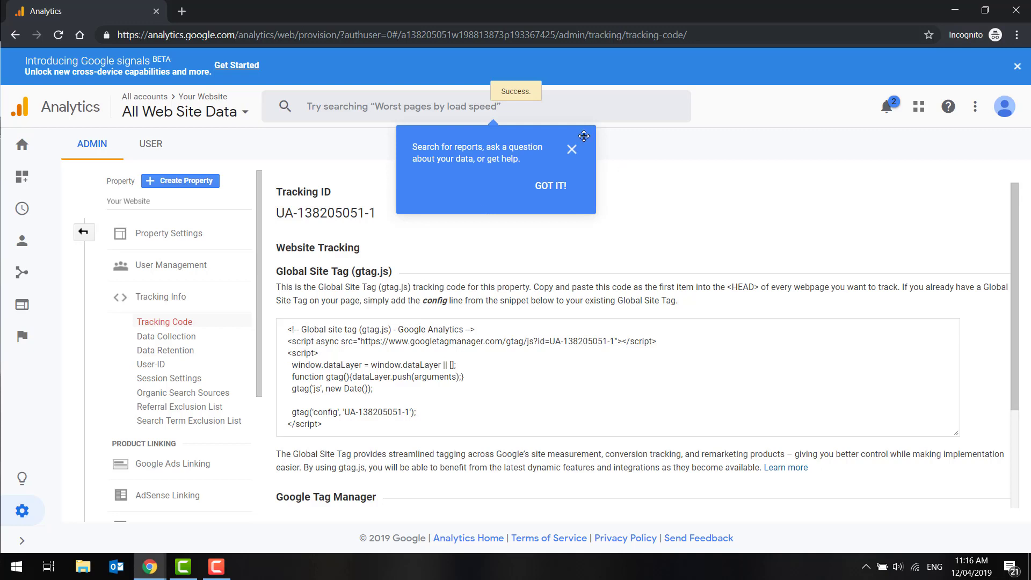
{"action": "left_click", "coordinate": [553, 182]}
{"action": "left_click", "coordinate": [403, 391]}
{"action": "key", "text": "ctrl+c"}
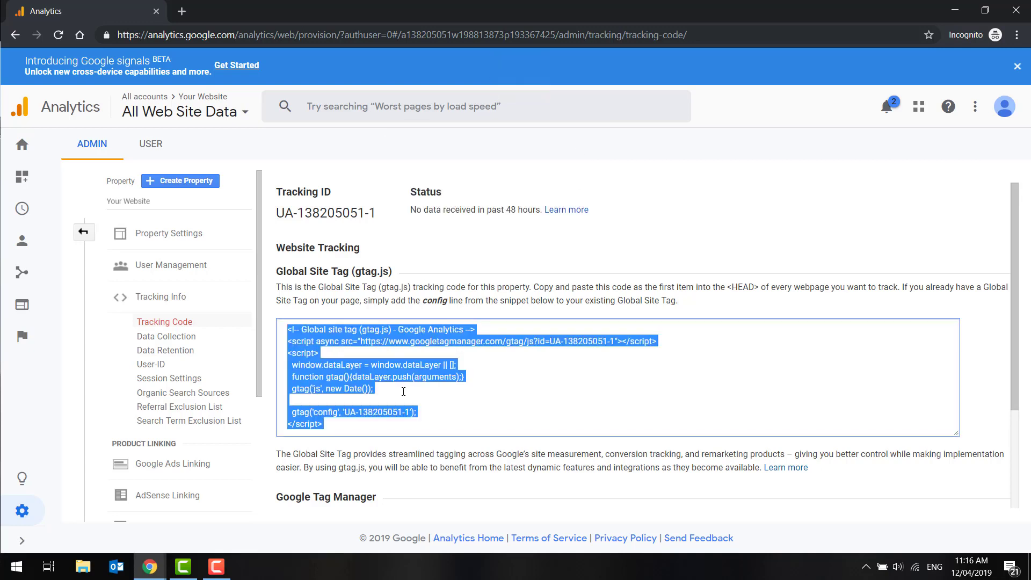
Step: Switch to the Shopify admin window and open the Online Store preferences
{"action": "mouse_move", "coordinate": [149, 569]}
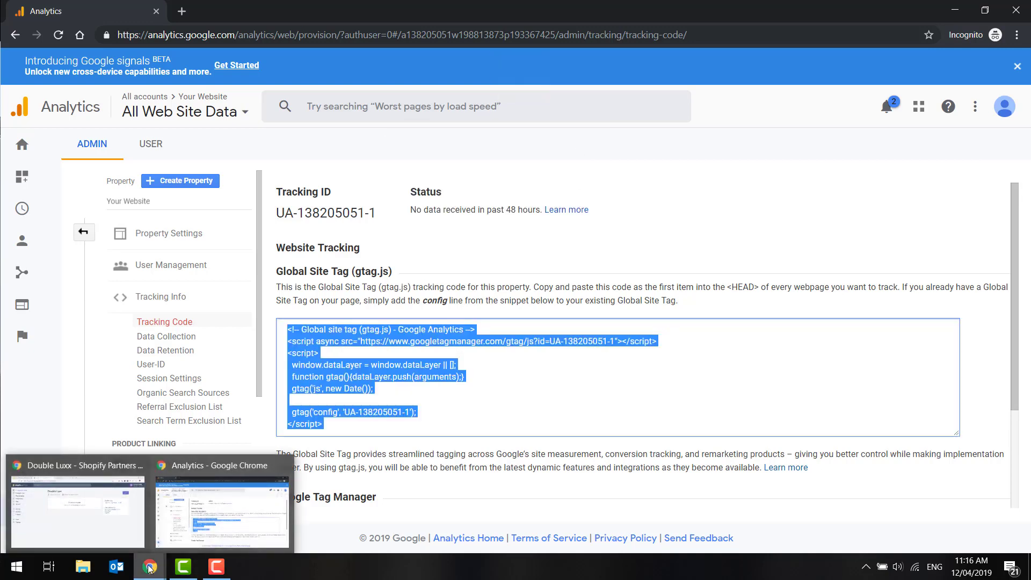
{"action": "left_click", "coordinate": [107, 508]}
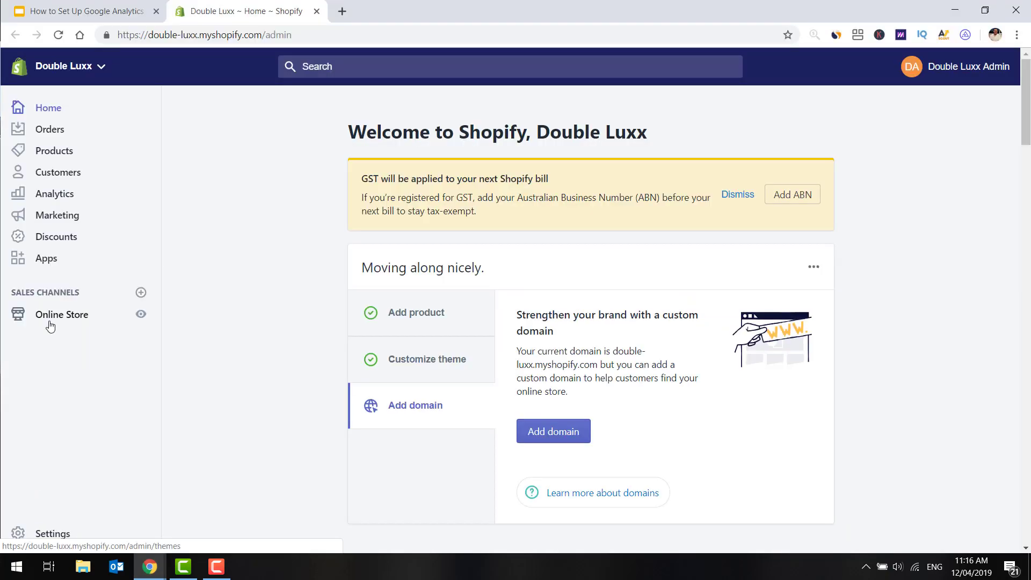
{"action": "left_click", "coordinate": [50, 325]}
{"action": "left_click", "coordinate": [63, 427]}
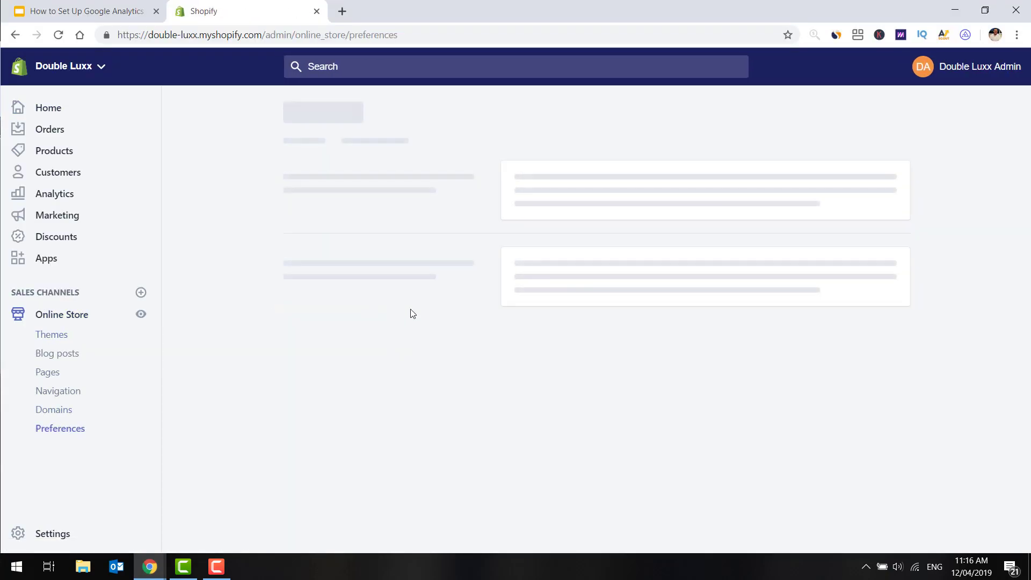
Step: Clear the existing Google Analytics account code and save the preferences
{"action": "scroll", "coordinate": [589, 340], "scroll_direction": "down", "scroll_amount": 4}
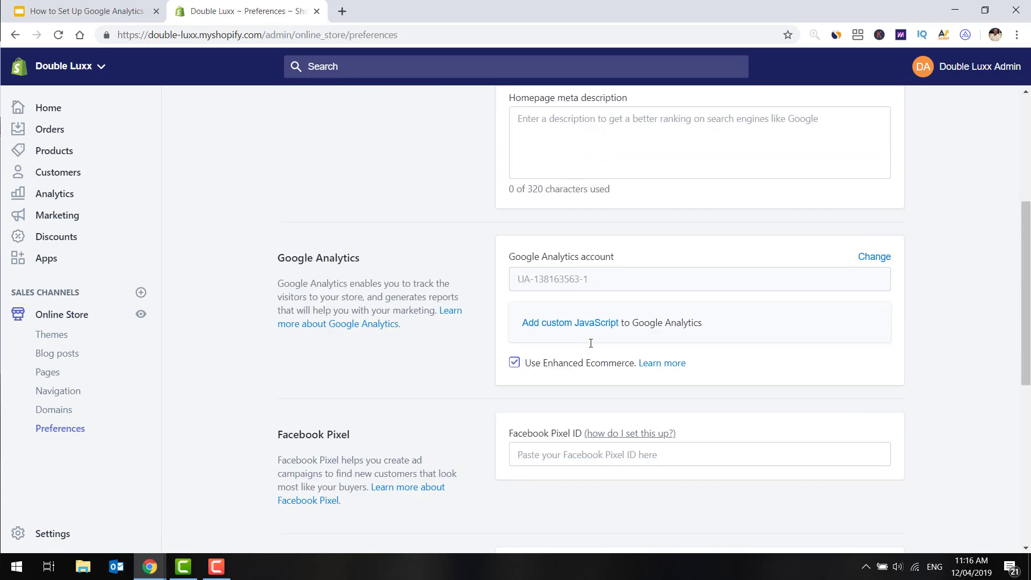
{"action": "left_click", "coordinate": [879, 258]}
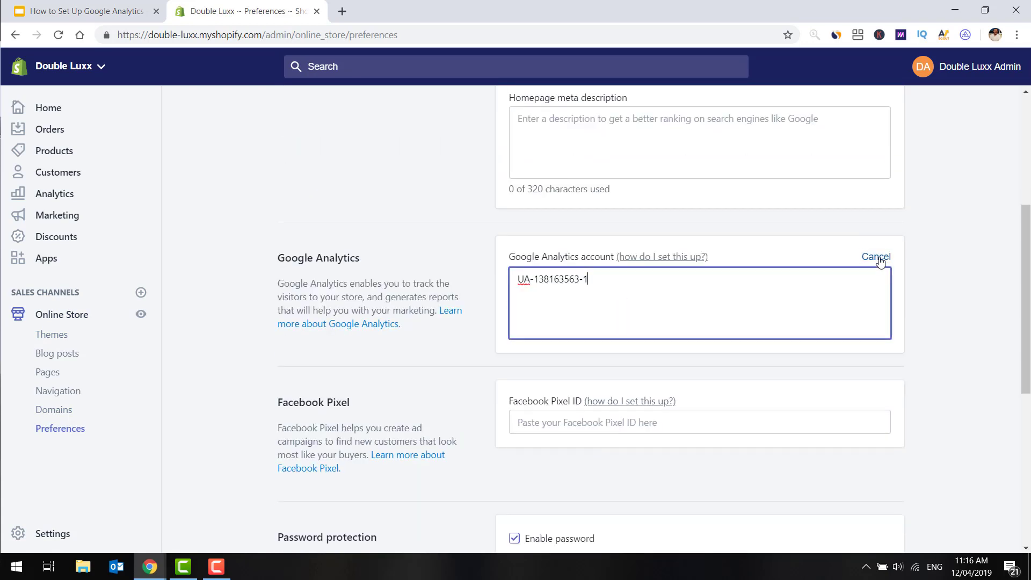
{"action": "key", "text": "ctrl+a"}
{"action": "key", "text": "BackSpace"}
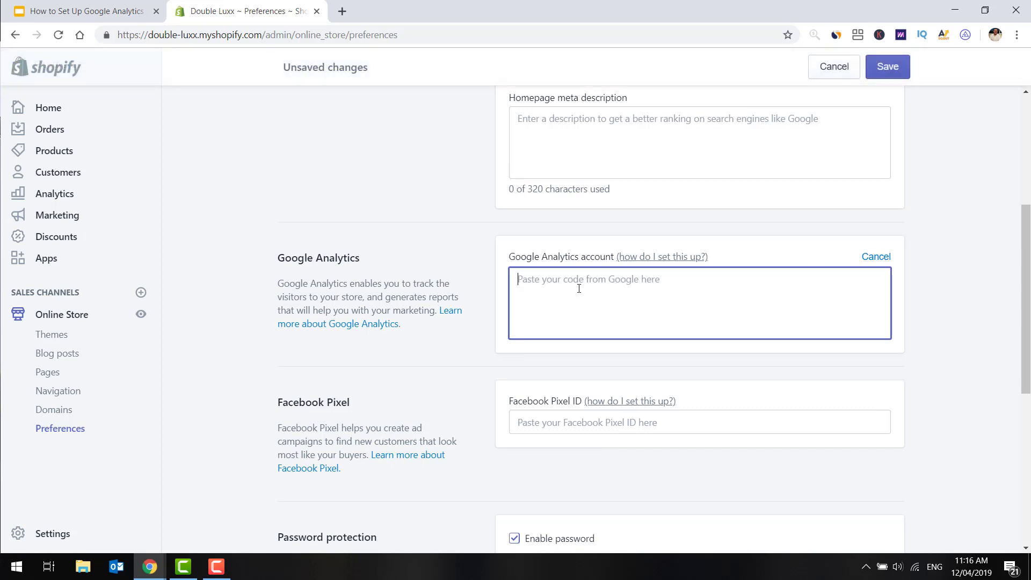
{"action": "left_click", "coordinate": [895, 74]}
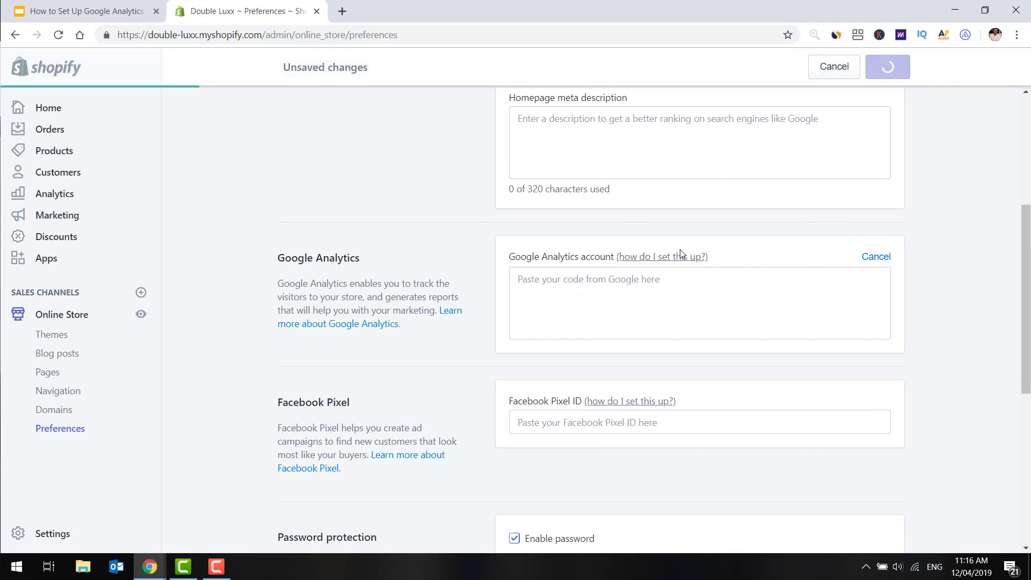
Step: Paste the Global Site Tag code into the Google Analytics account field and save
{"action": "left_click", "coordinate": [605, 324]}
{"action": "key", "text": "ctrl+v"}
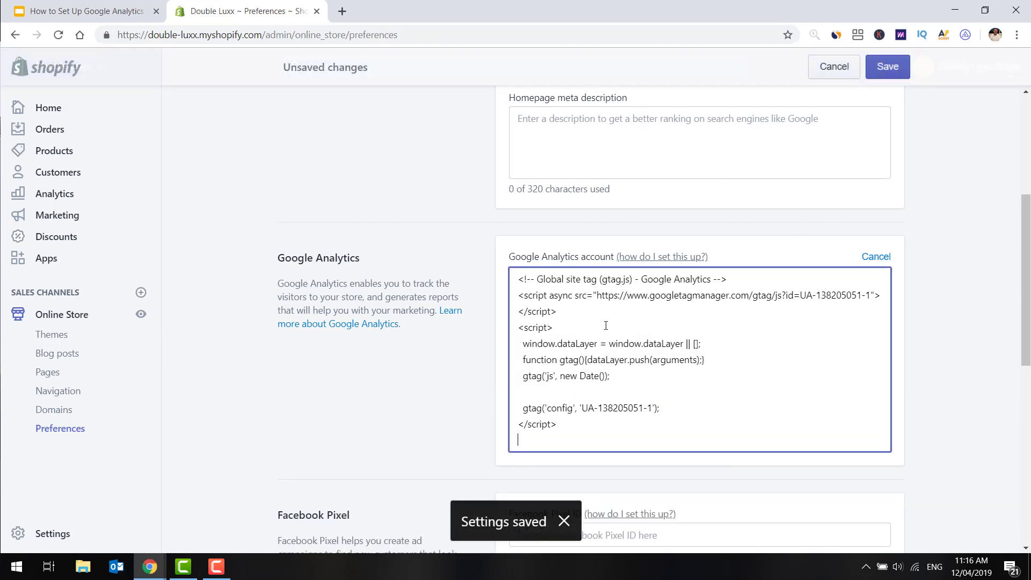
{"action": "left_click", "coordinate": [897, 68]}
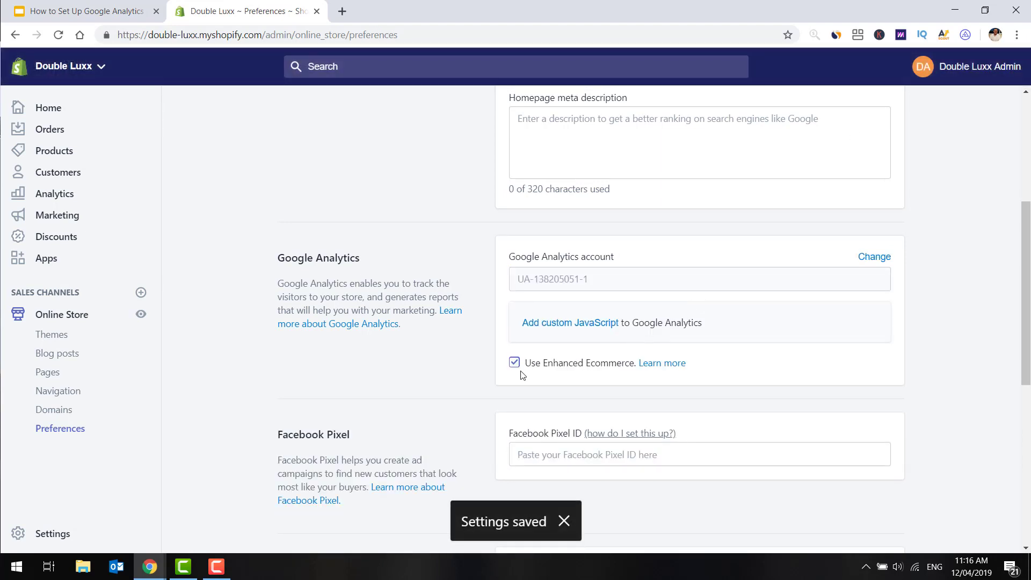
{"action": "left_click", "coordinate": [515, 364]}
{"action": "left_click", "coordinate": [515, 363]}
{"action": "scroll", "coordinate": [755, 260], "scroll_direction": "up", "scroll_amount": 5}
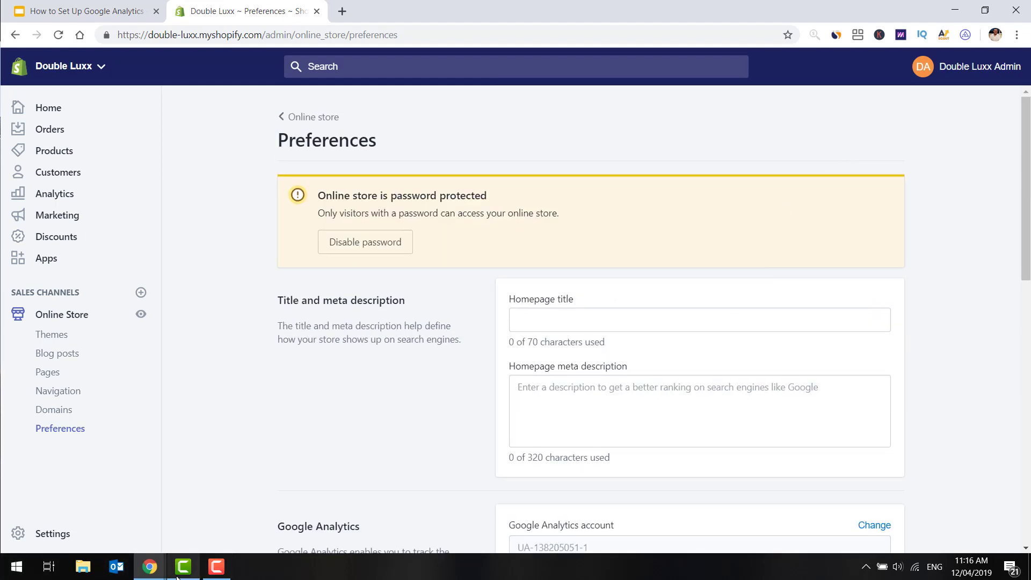
Step: Return to Analytics and turn on Enable Ecommerce and Enhanced Ecommerce Reporting in the view's Ecommerce Settings, then save
{"action": "left_click", "coordinate": [148, 575]}
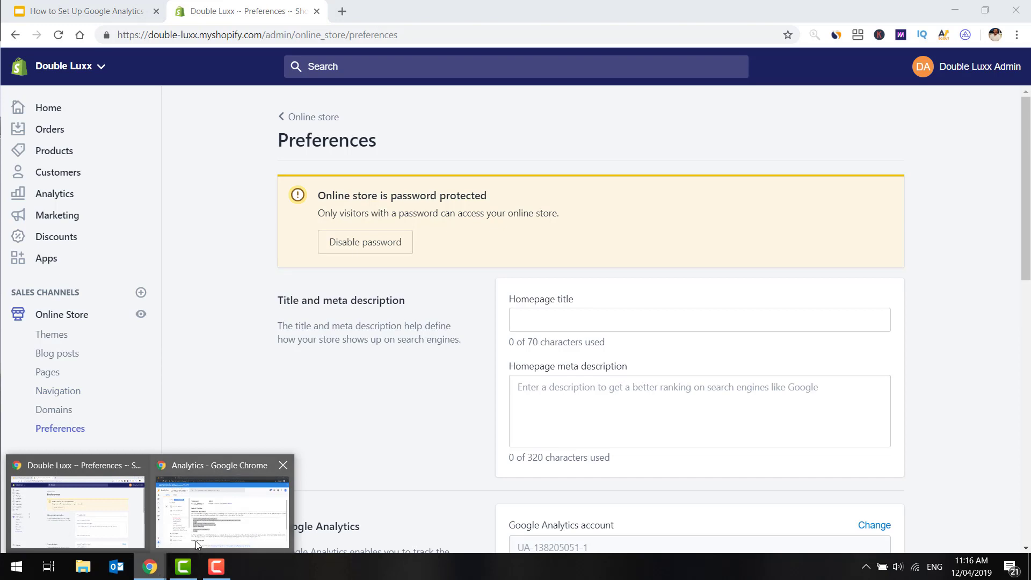
{"action": "left_click", "coordinate": [222, 510]}
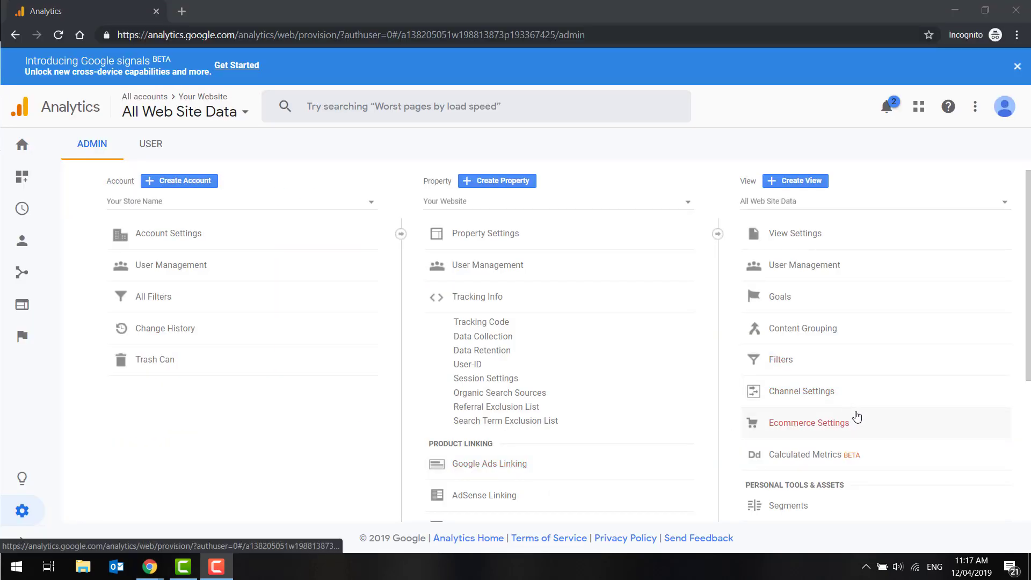
{"action": "left_click", "coordinate": [826, 421]}
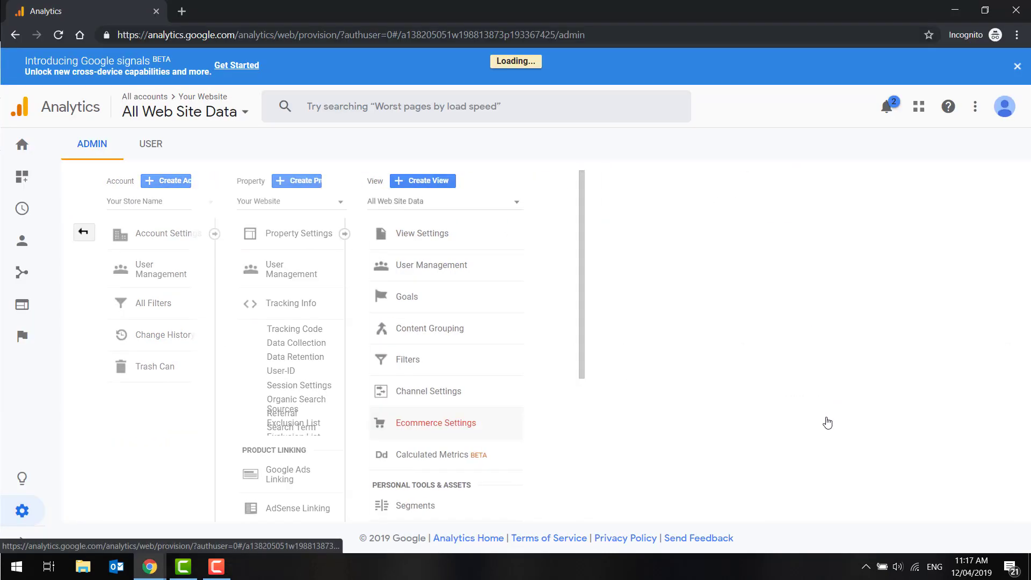
{"action": "left_click", "coordinate": [327, 257]}
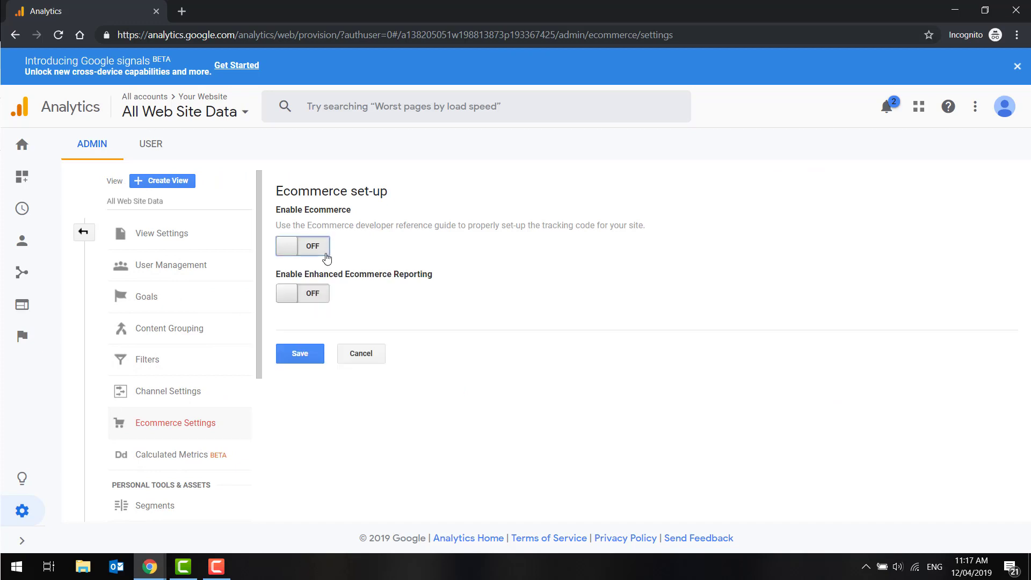
{"action": "left_click", "coordinate": [314, 304]}
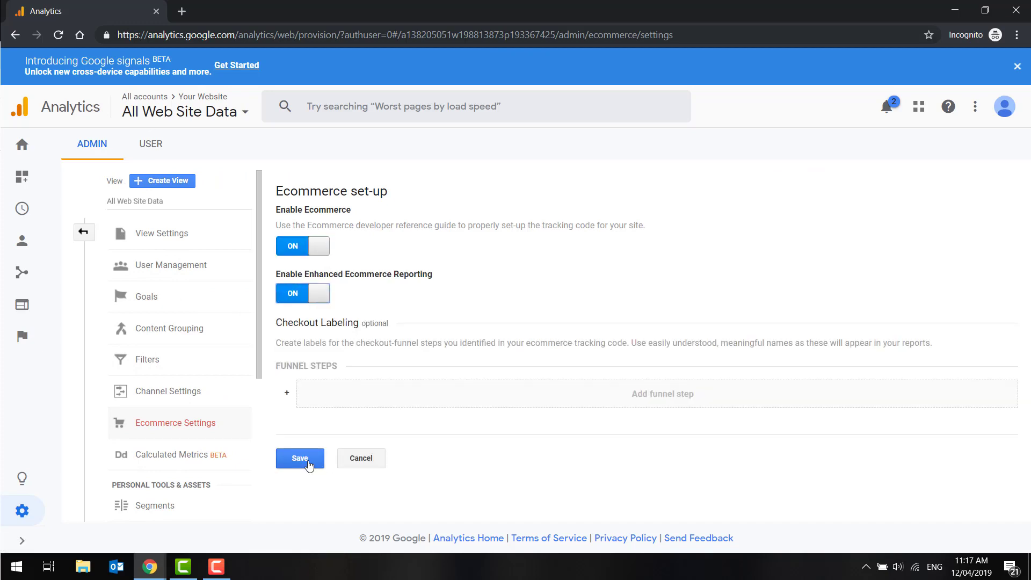
{"action": "left_click", "coordinate": [309, 464]}
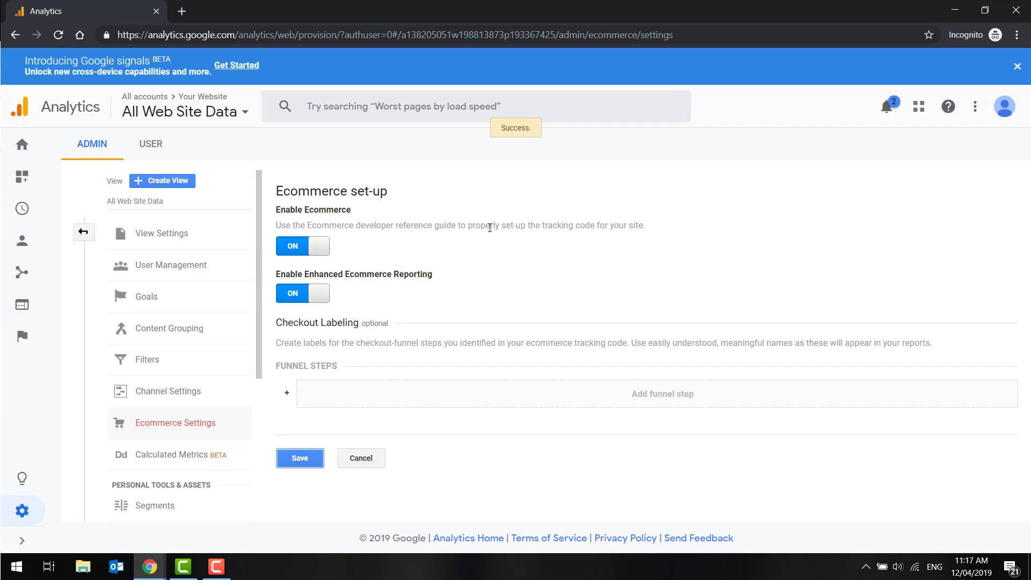
Step: Turn on Remarketing and Advertising Reporting Features in the property's Data Collection settings and save
{"action": "left_click", "coordinate": [82, 233]}
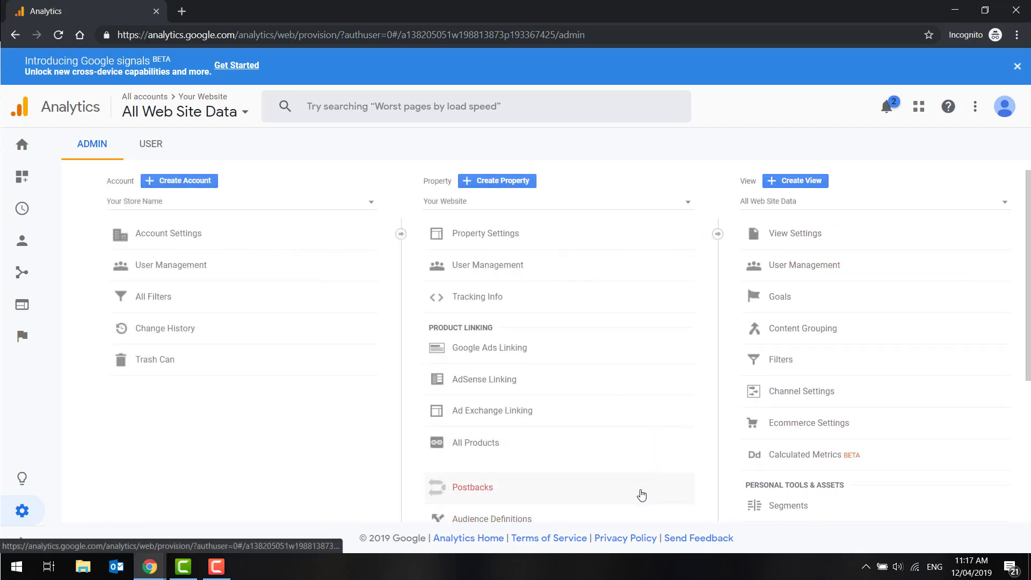
{"action": "left_click", "coordinate": [640, 493]}
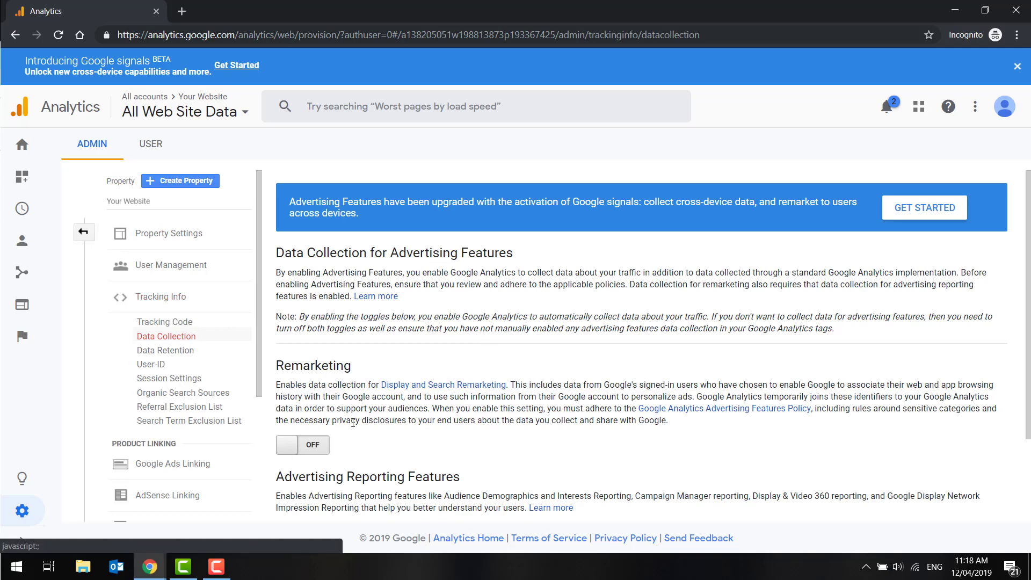
{"action": "scroll", "coordinate": [301, 344], "scroll_direction": "down", "scroll_amount": 2}
{"action": "left_click", "coordinate": [326, 347]}
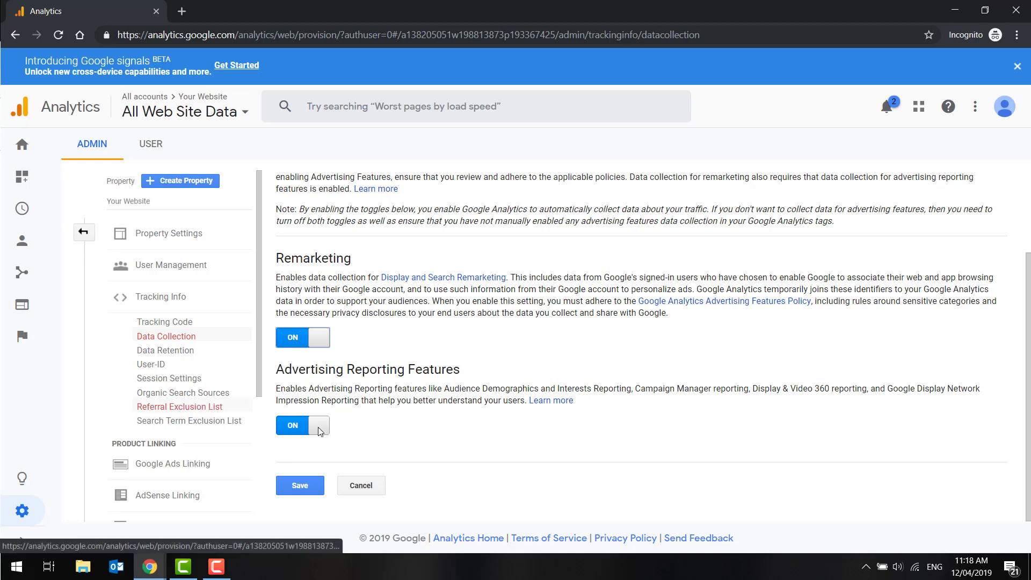
{"action": "left_click", "coordinate": [296, 493]}
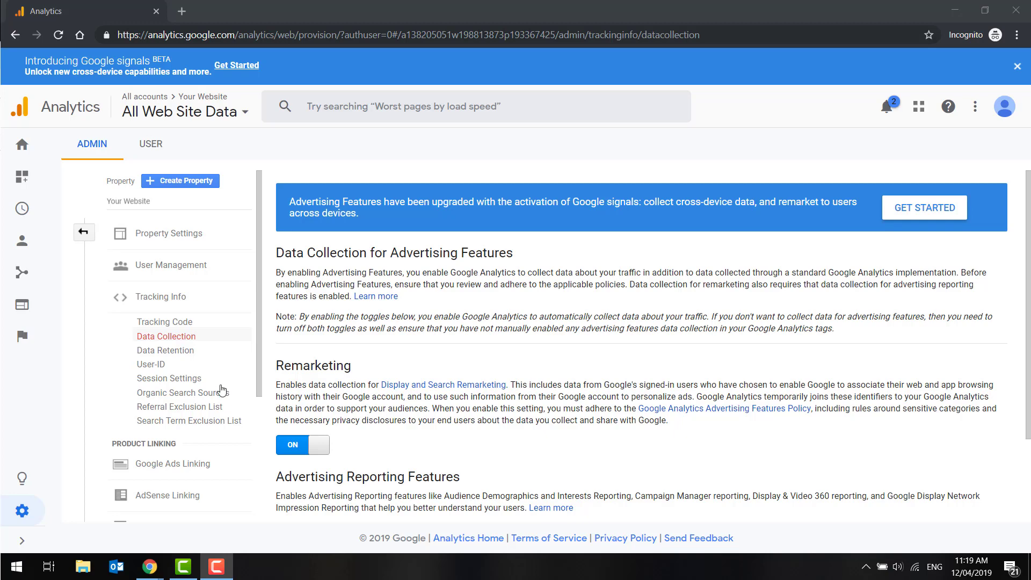
Step: Turn on Enable Demographics and Interest Reports in the property's Property Settings
{"action": "left_click", "coordinate": [85, 234]}
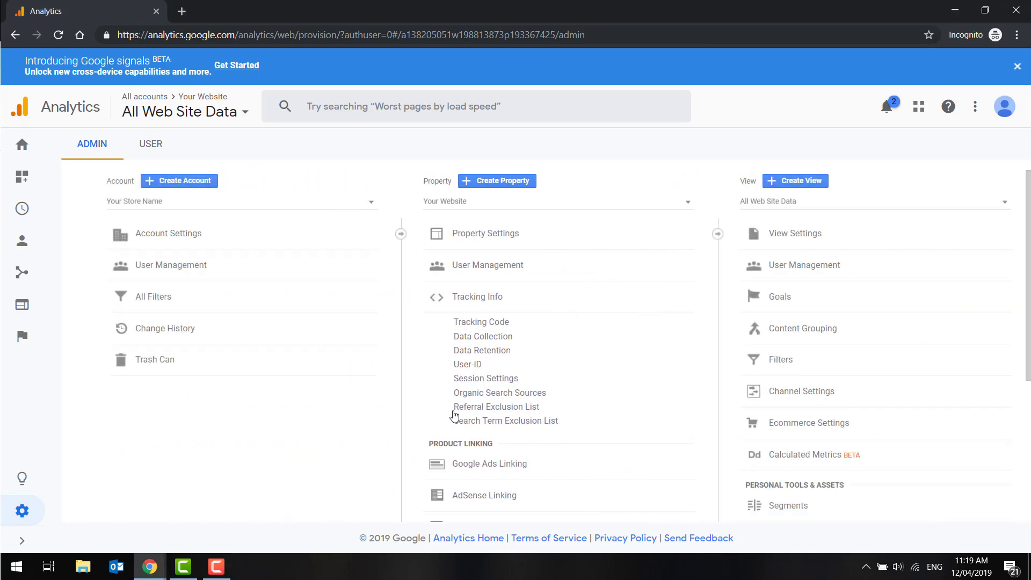
{"action": "left_click", "coordinate": [490, 236]}
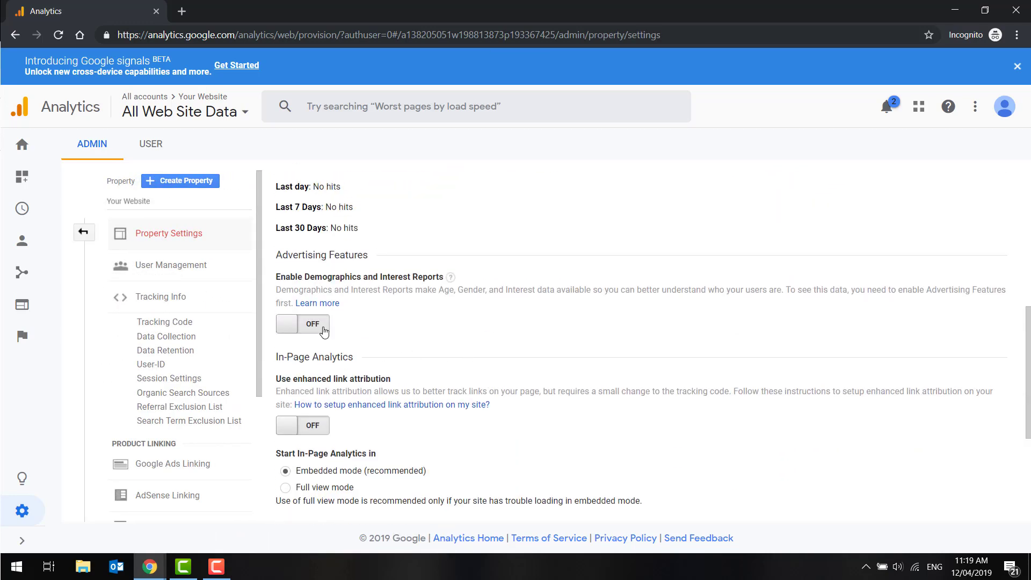
{"action": "left_click", "coordinate": [324, 329]}
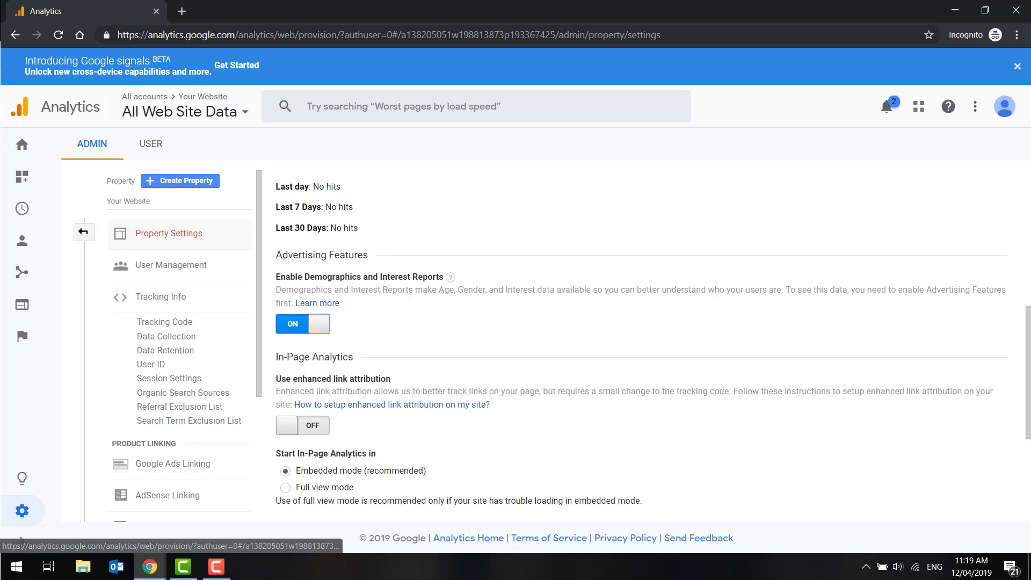
Step: Create a Google Ads link group titled Test for the listed Ads account, linking it to the All Web Site Data view
{"action": "left_click", "coordinate": [83, 232]}
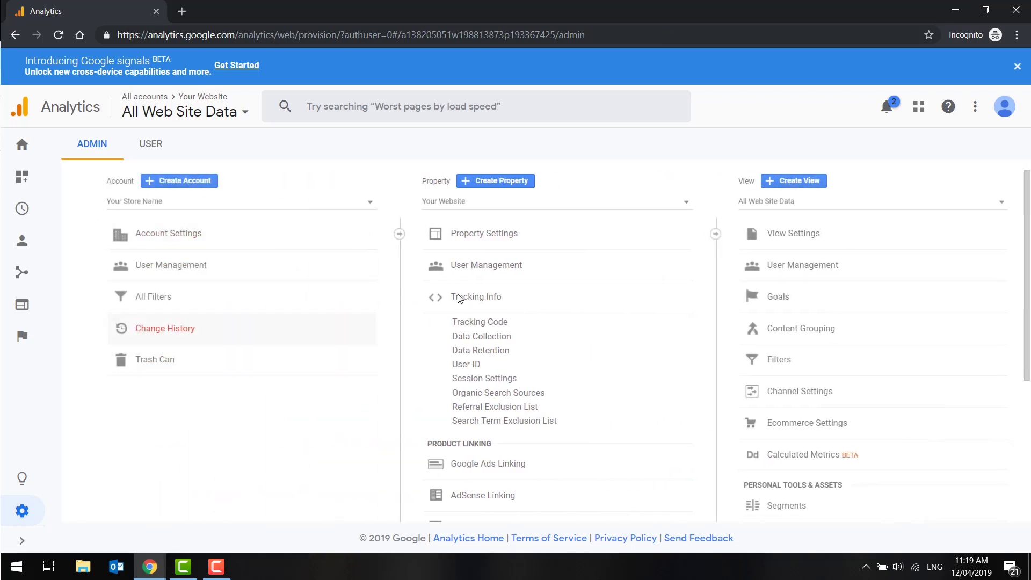
{"action": "left_click", "coordinate": [606, 469]}
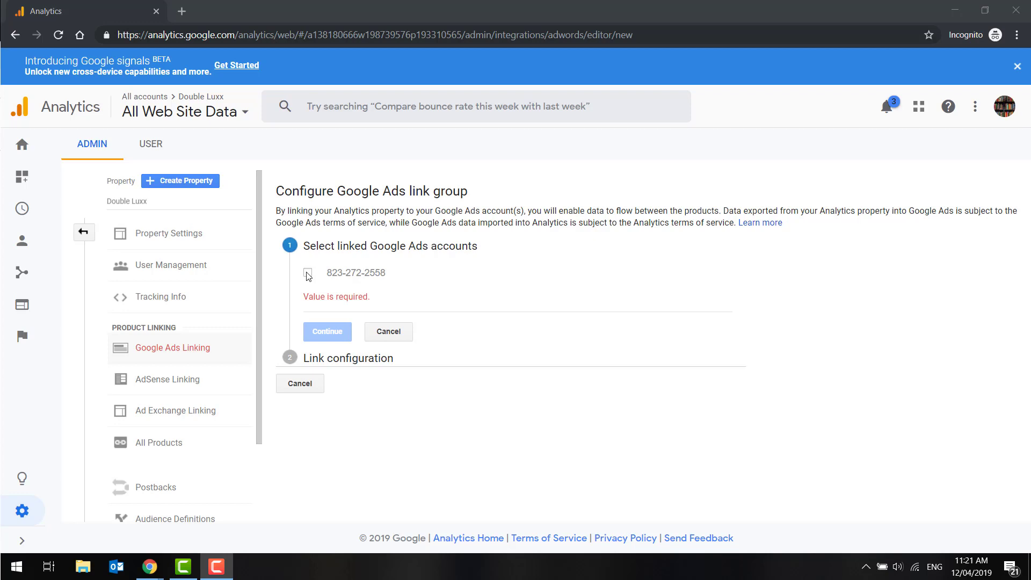
{"action": "left_click", "coordinate": [307, 274]}
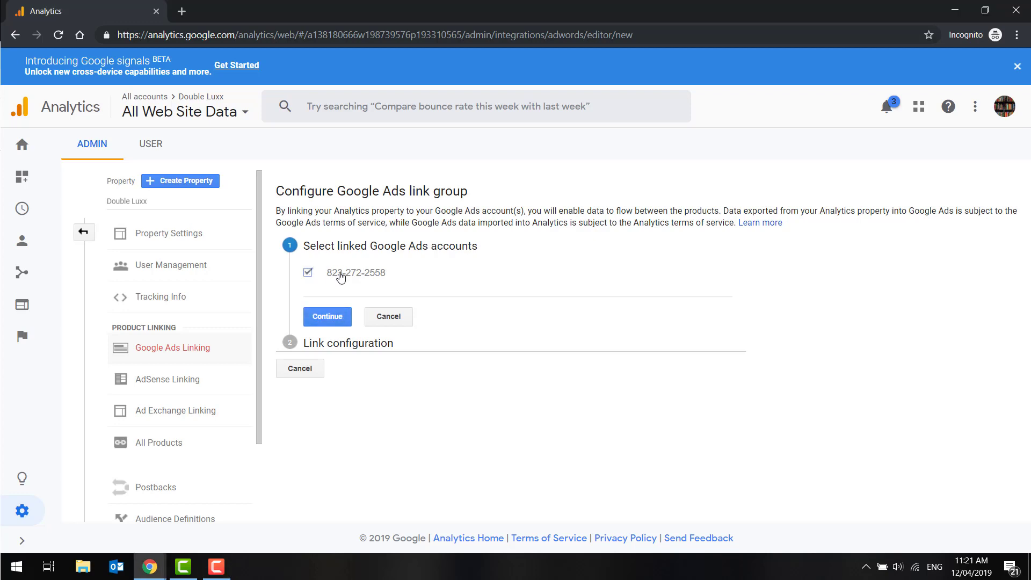
{"action": "left_click", "coordinate": [339, 321]}
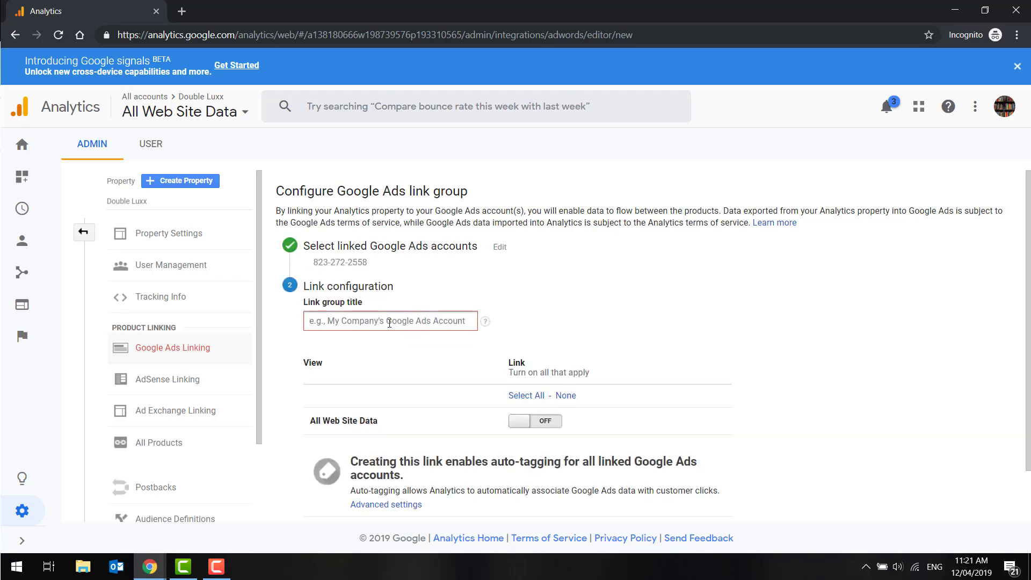
{"action": "type", "text": "Test"}
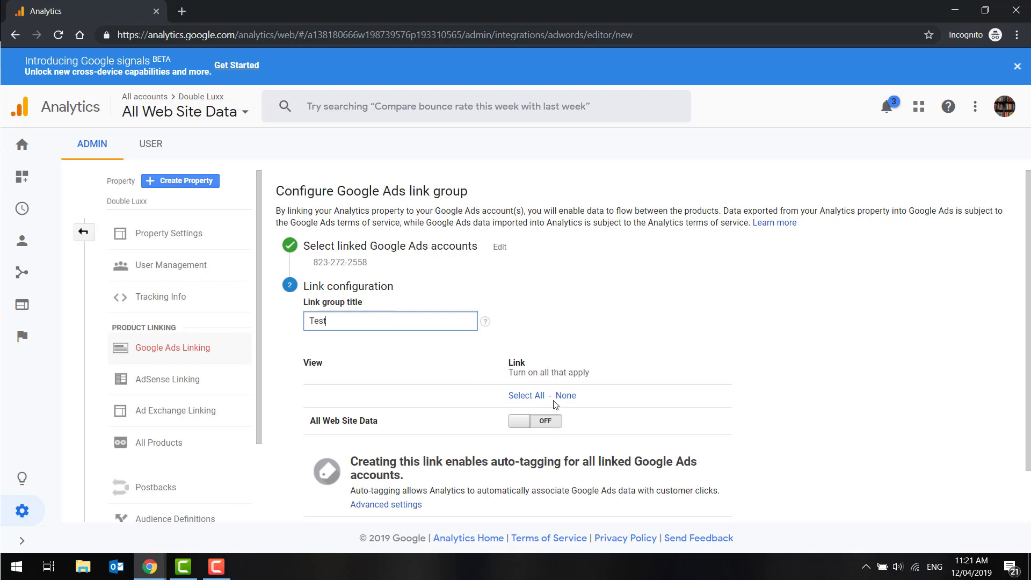
{"action": "left_click", "coordinate": [554, 422]}
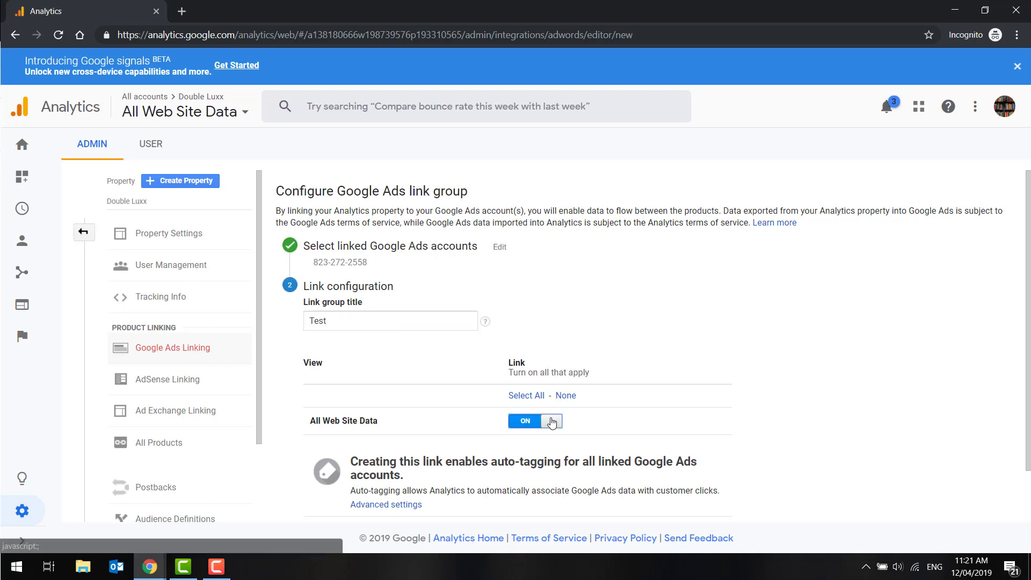
{"action": "scroll", "coordinate": [554, 424], "scroll_direction": "down", "scroll_amount": 1}
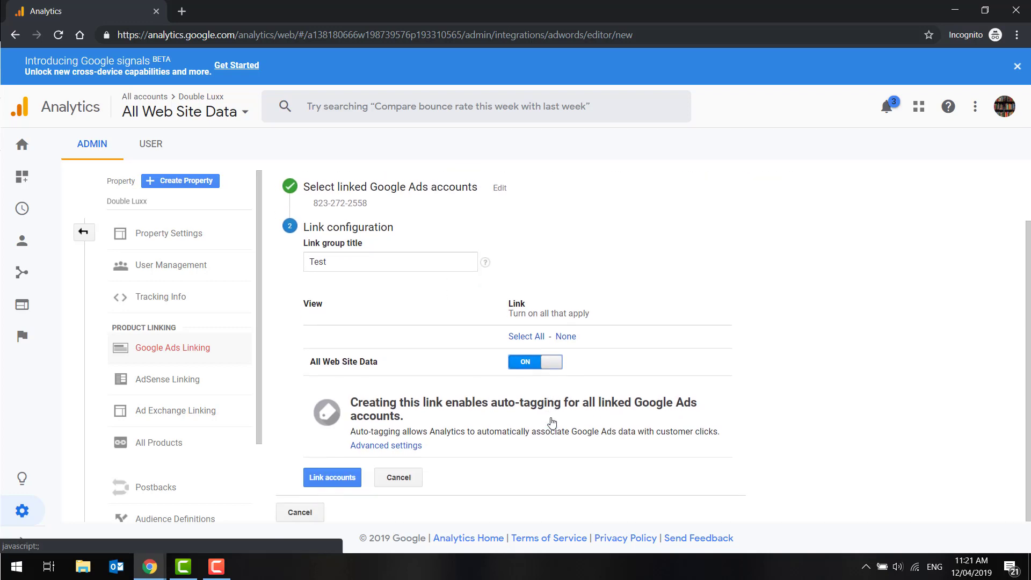
{"action": "left_click", "coordinate": [317, 489]}
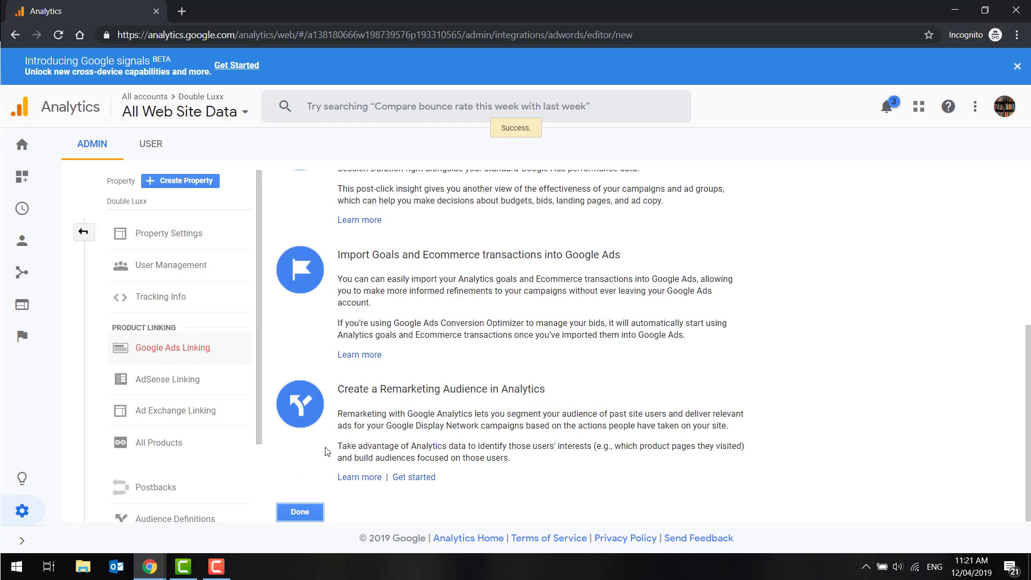
Step: Read through the Google Ads linking benefits page, then close it to return to the link group list
{"action": "scroll", "coordinate": [327, 451], "scroll_direction": "up", "scroll_amount": 2}
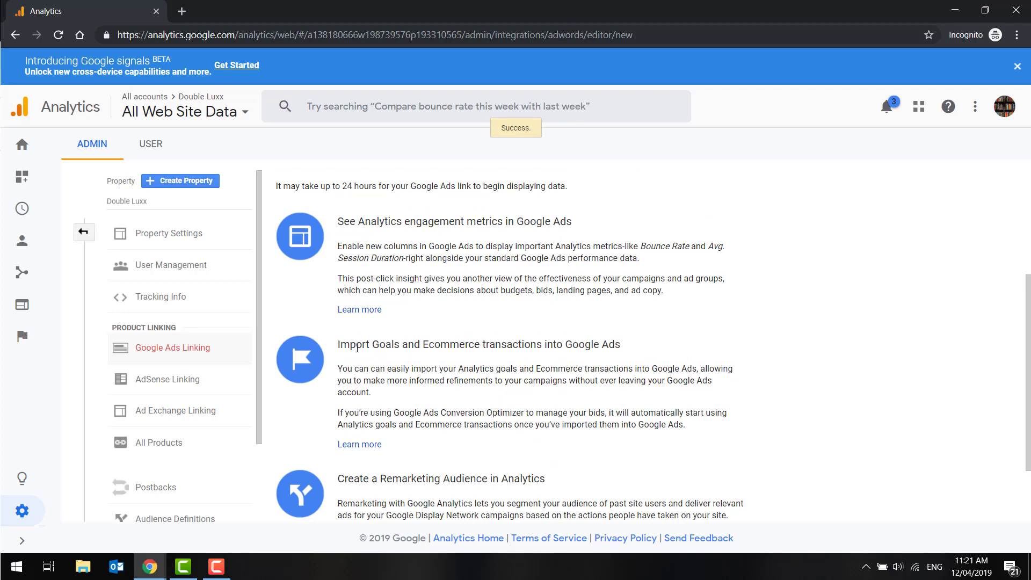
{"action": "left_click_drag", "start_coordinate": [357, 348], "coordinate": [477, 347]}
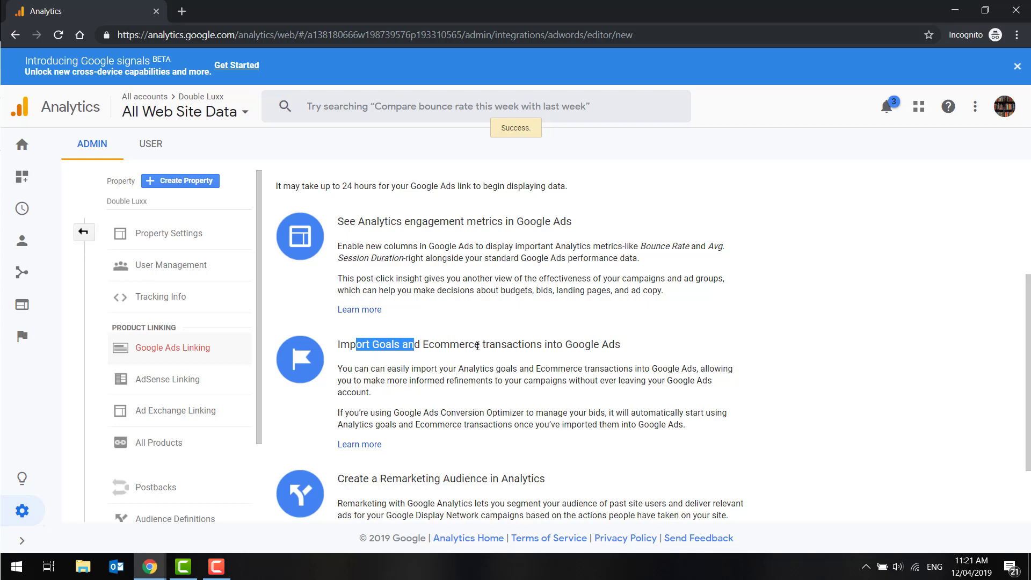
{"action": "scroll", "coordinate": [479, 389], "scroll_direction": "down", "scroll_amount": 2}
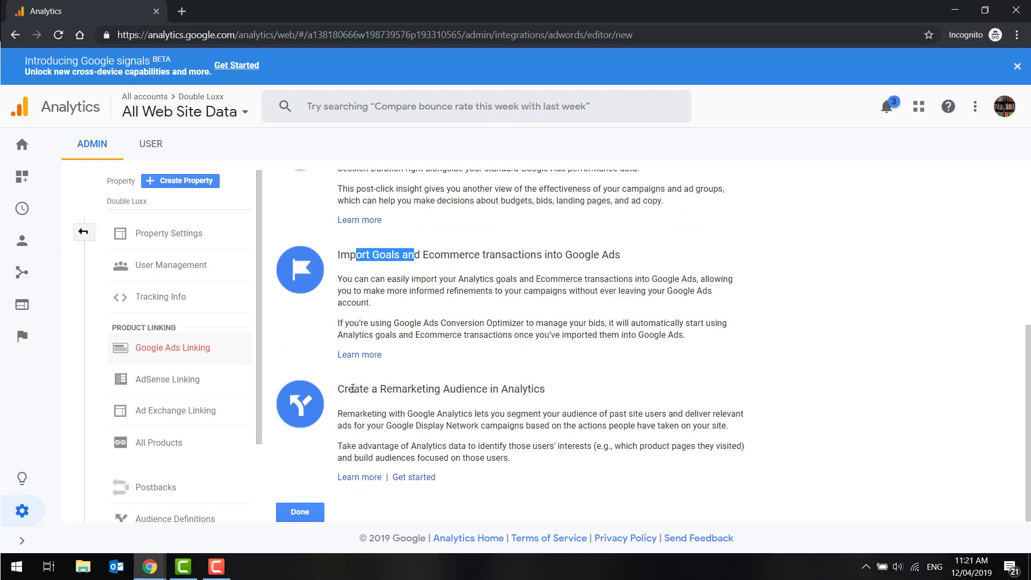
{"action": "left_click_drag", "start_coordinate": [340, 389], "coordinate": [561, 400]}
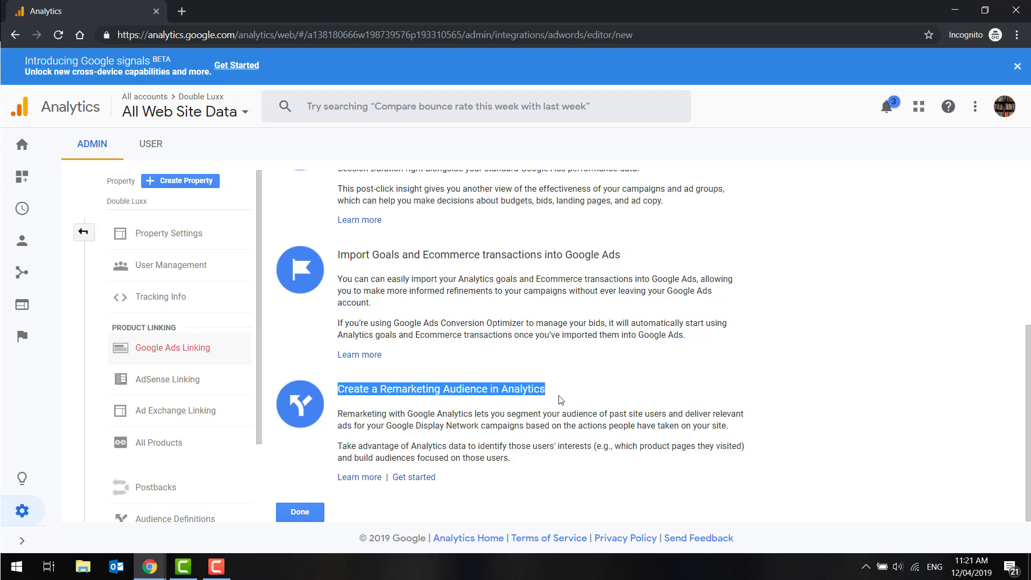
{"action": "left_click", "coordinate": [302, 513]}
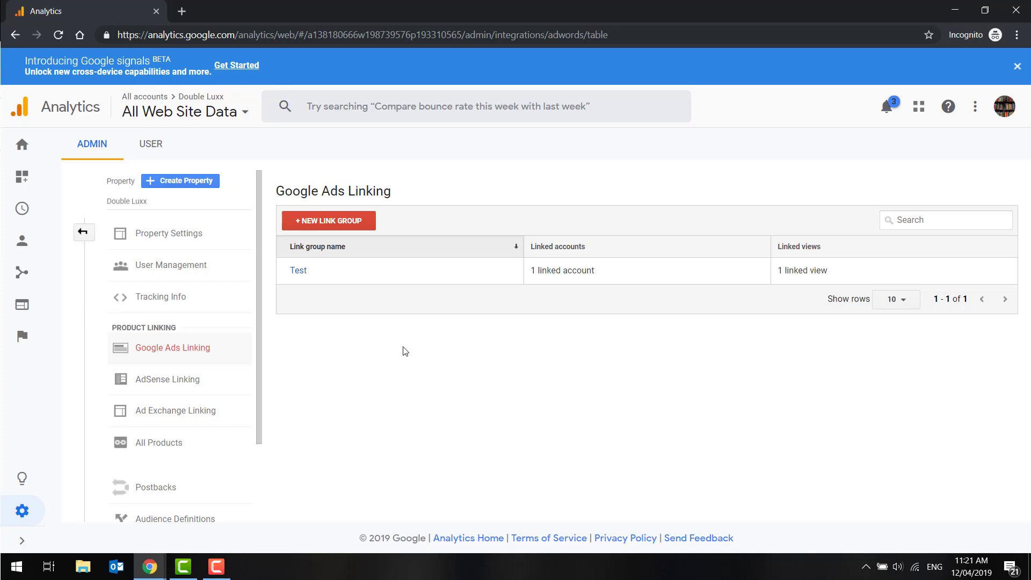
{"action": "scroll", "coordinate": [236, 365], "scroll_direction": "down", "scroll_amount": 2}
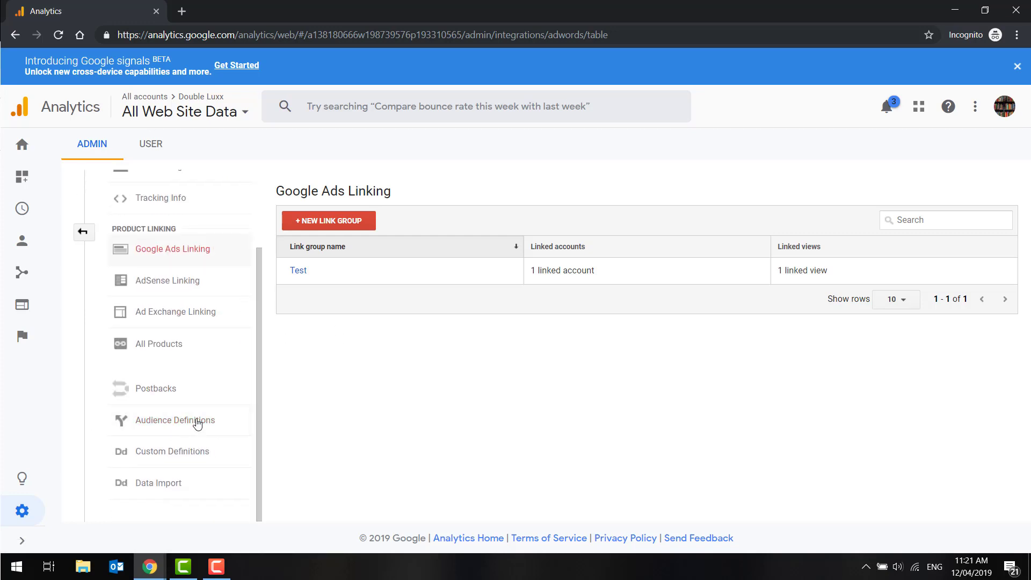
{"action": "mouse_move", "coordinate": [160, 572]}
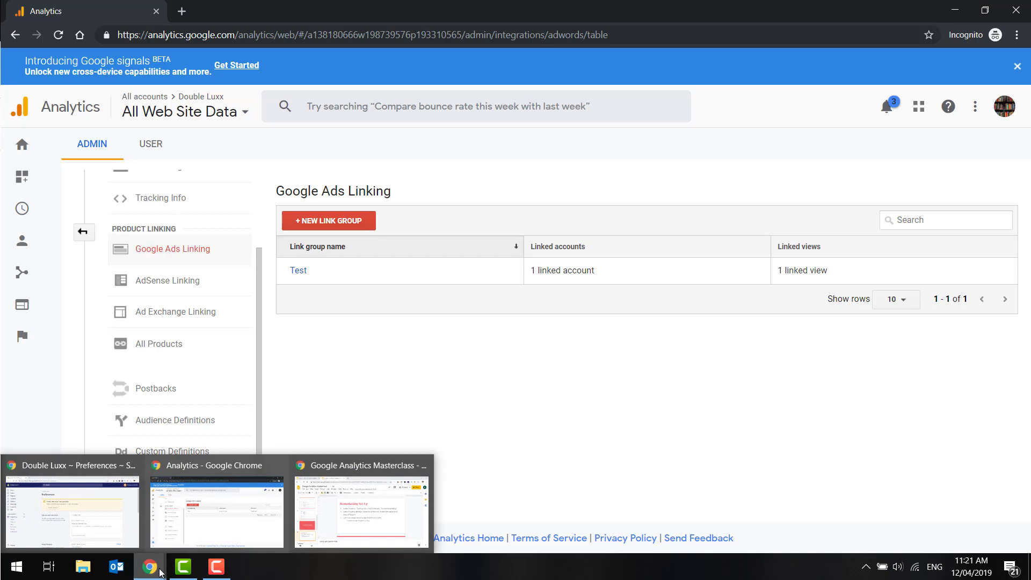